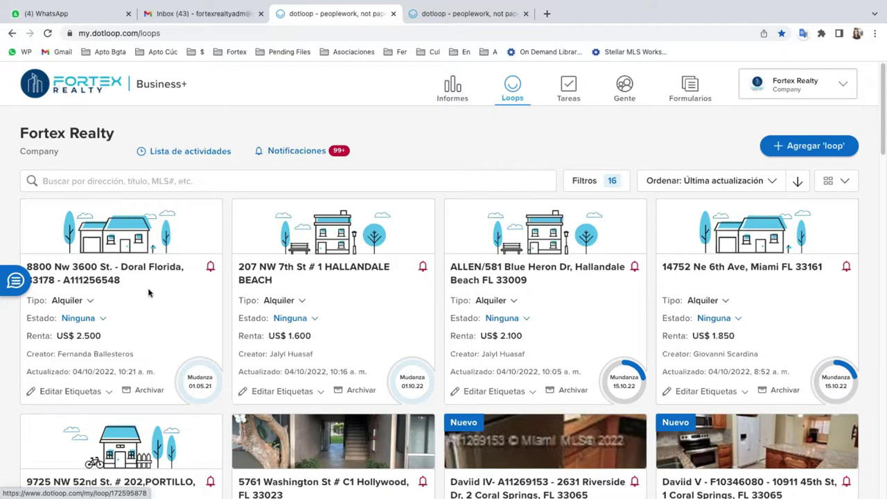
Step: Open the Doral, Florida rental loop and look through its document folders, including Sales and Final Documents
click(148, 255)
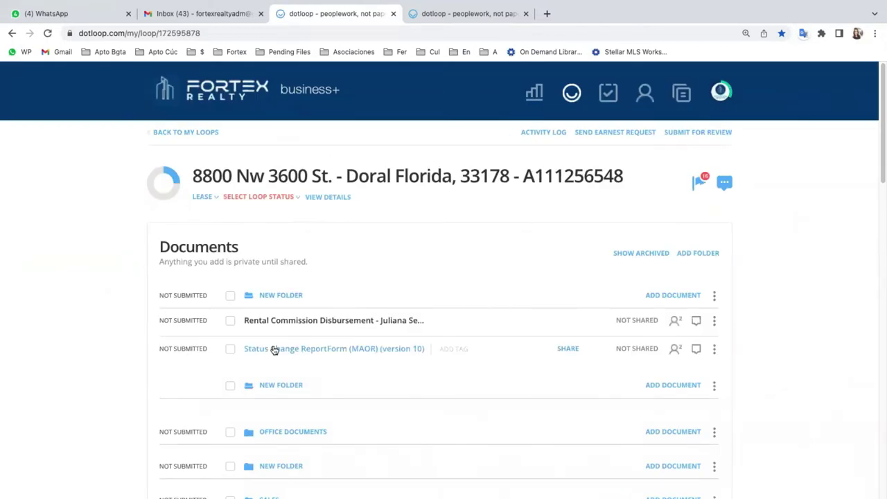
scroll(544, 330, down, 2)
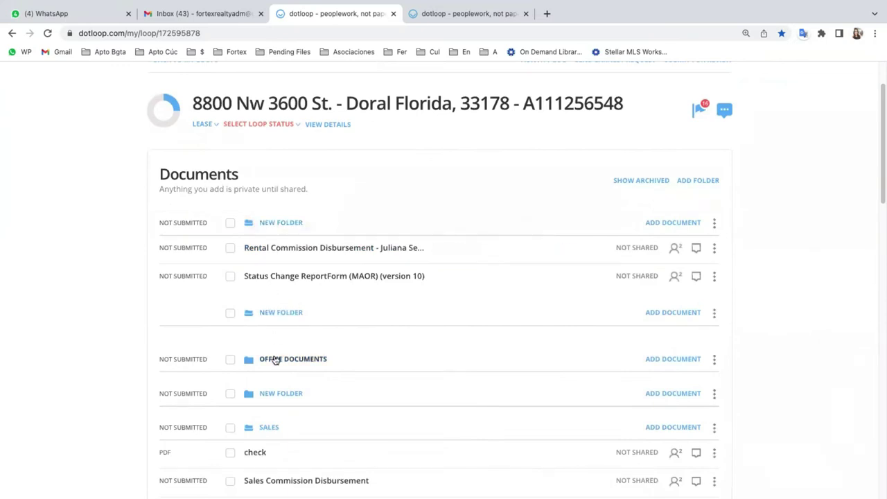
scroll(303, 421, down, 4)
click(269, 297)
click(270, 297)
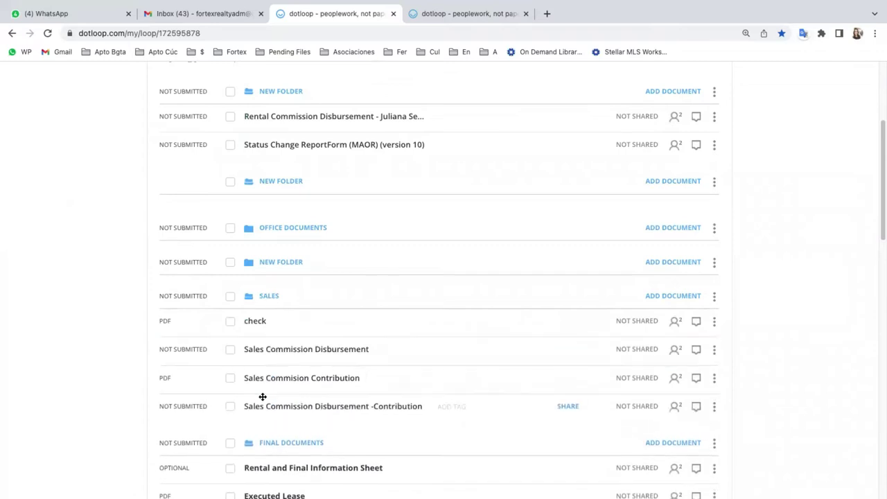
scroll(277, 340, up, 5)
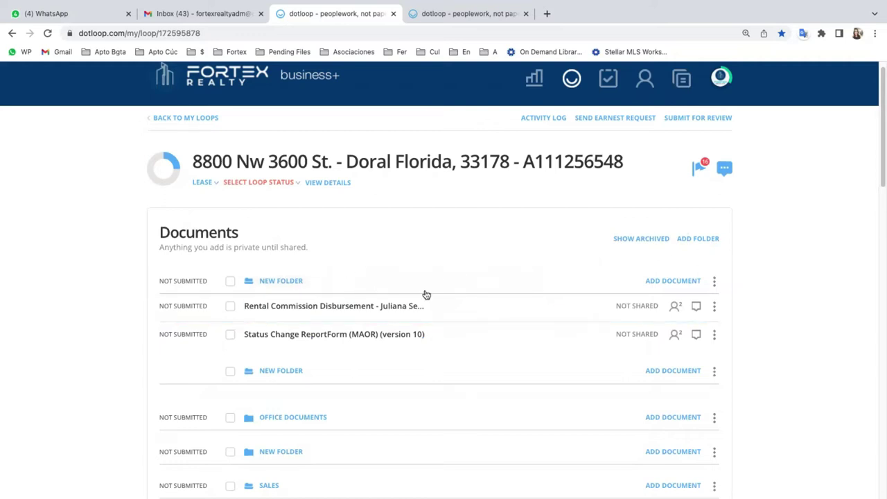
Step: Start a review submission for the loop and include the first New Folder as a Rental Review
click(699, 119)
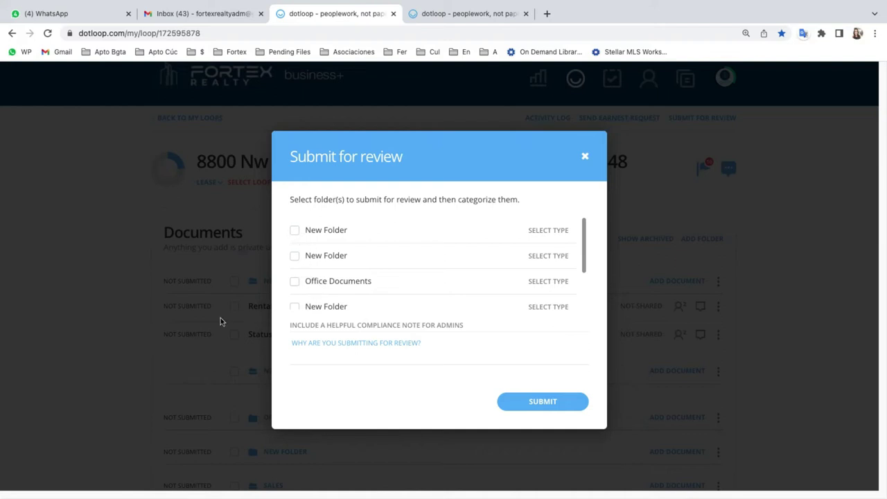
click(294, 231)
click(558, 234)
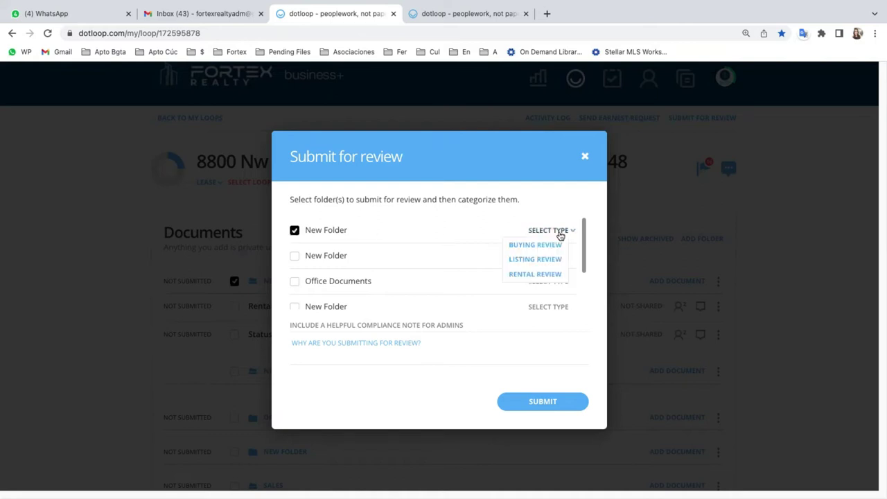
click(529, 275)
Step: Enter the compliance note "Por favor revisar Agreement y firmar ." for the admins
click(399, 342)
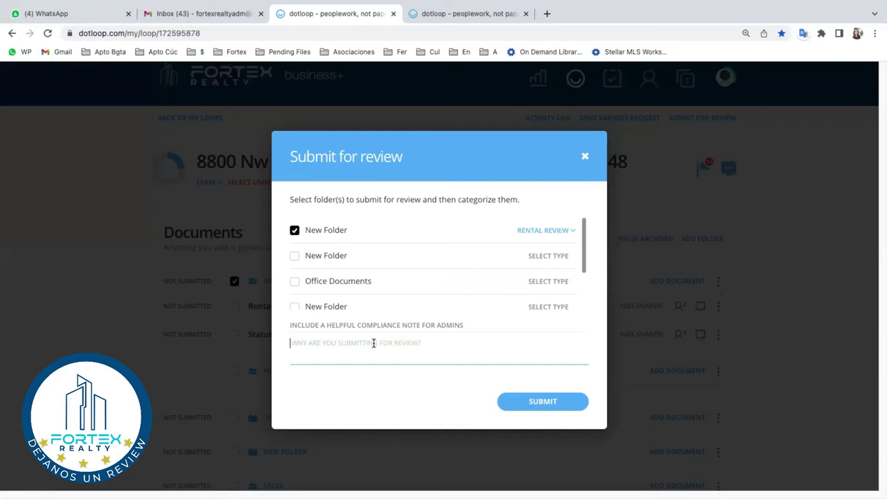
text(Por)
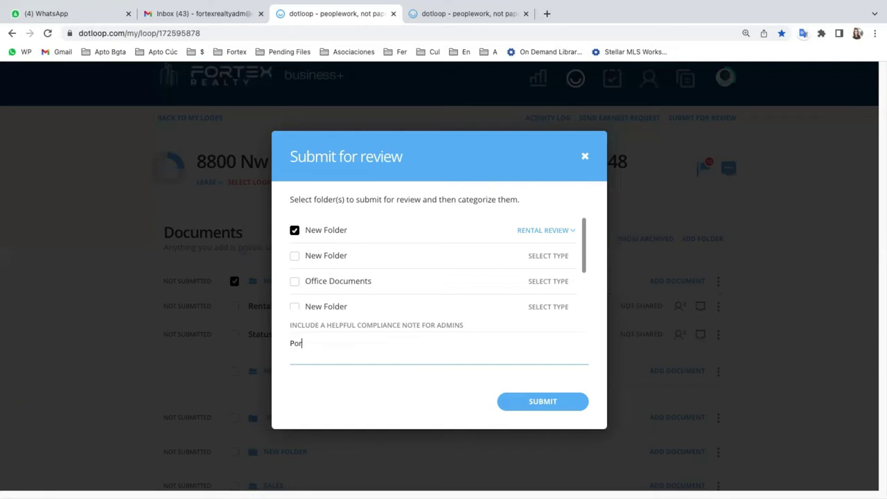
text( favor)
key(BackSpace)
text(or revisar Agreement y)
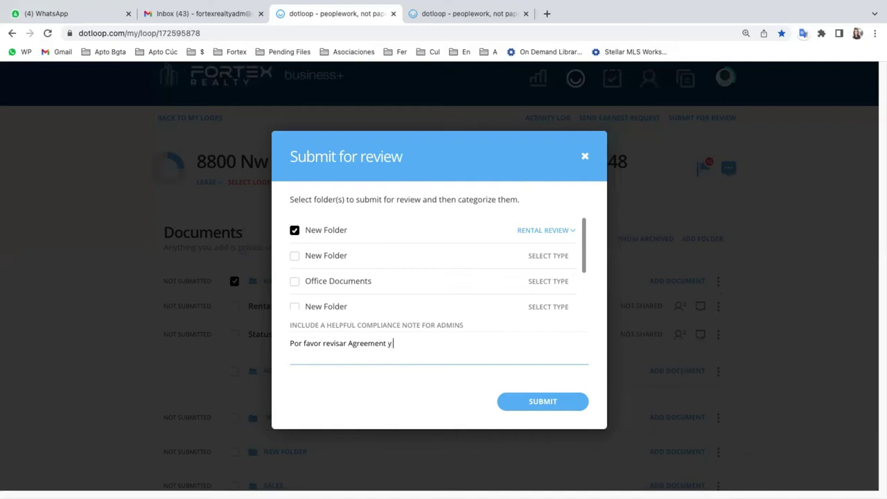
text( firmar .)
Step: Clear the whole compliance note in the review submission
scroll(406, 281, down, 1)
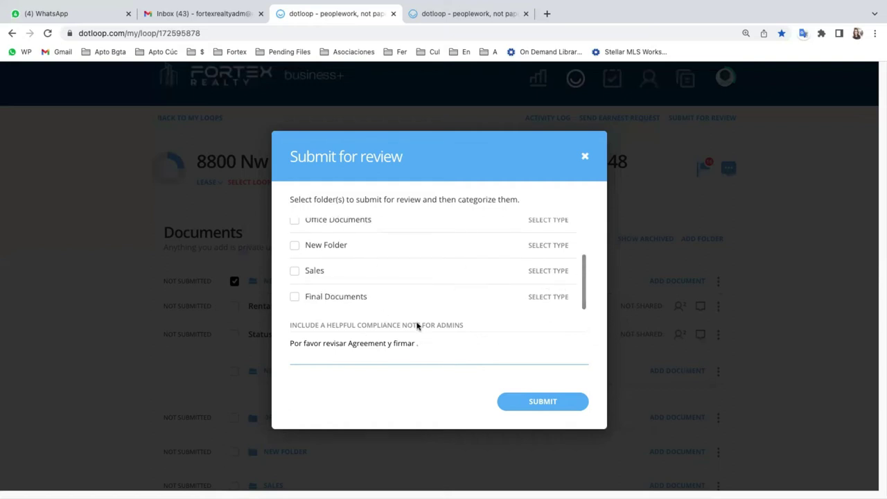
drag(434, 345, 241, 340)
key(BackSpace)
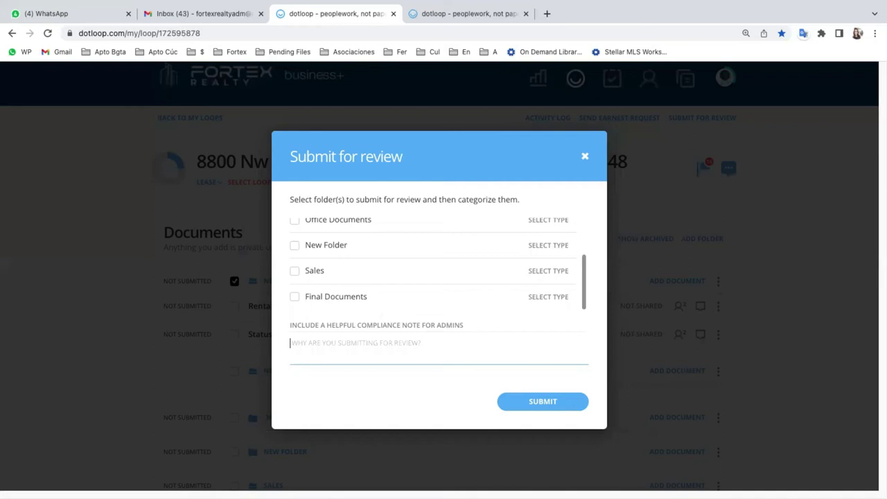
Step: Include the Final Documents folder in the submission and categorize it as a Buying Review
click(294, 298)
click(541, 299)
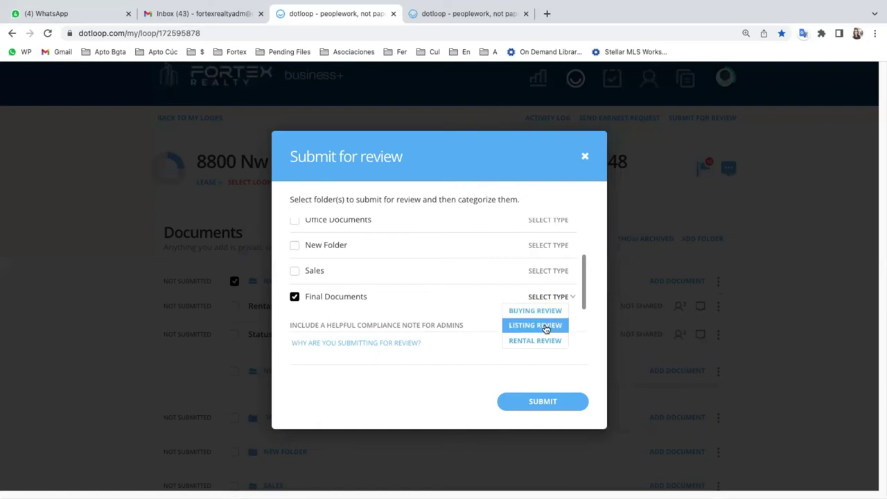
click(545, 312)
Step: Enter the compliance note "Hola, esta es la transacción de Venta en la que fui Listing Agent y ya está completo par revisar"
click(336, 344)
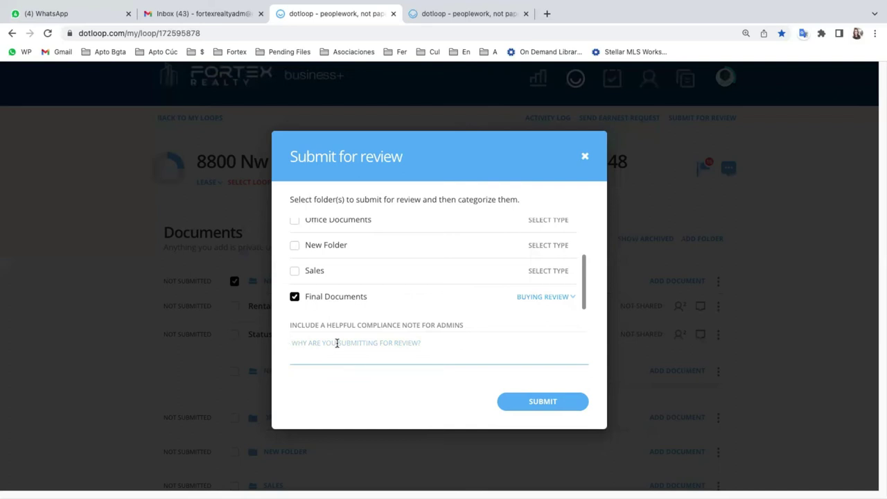
text(Hola)
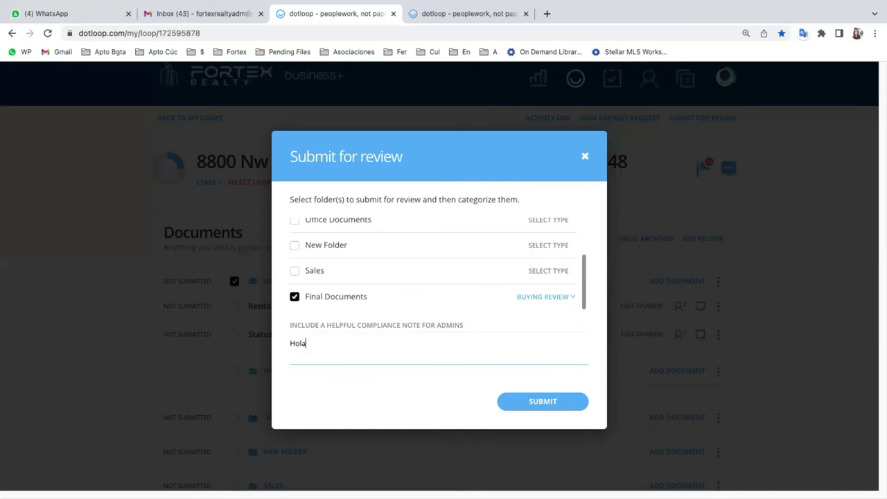
text(, esta es la transaccio)
key(BackSpace)
text(ón de Venta)
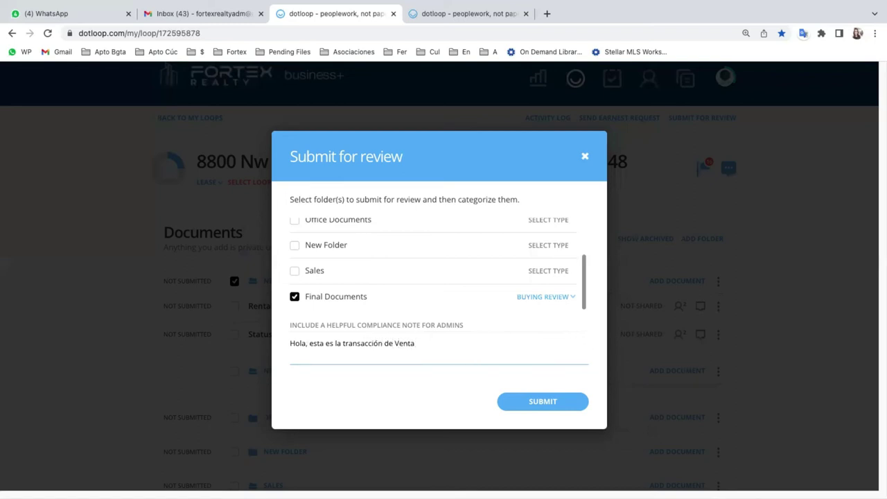
text( en la que fui Listing Agent y ya)
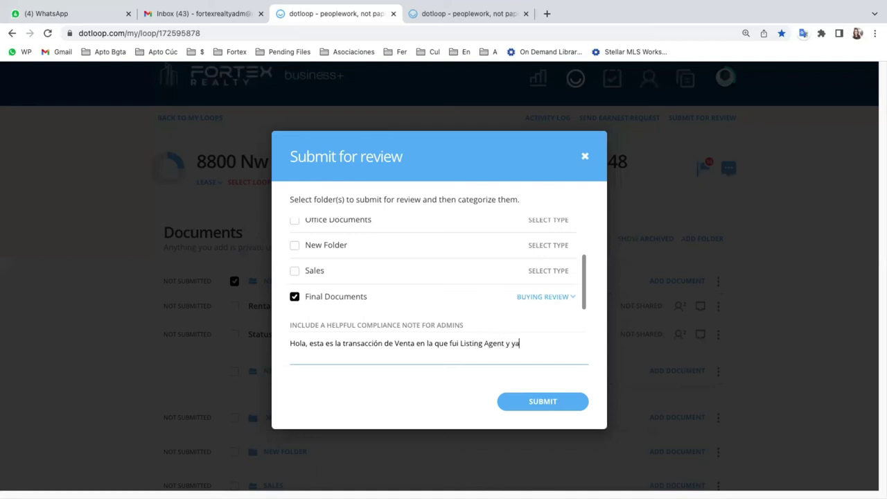
text( esta2 completo par revisar.)
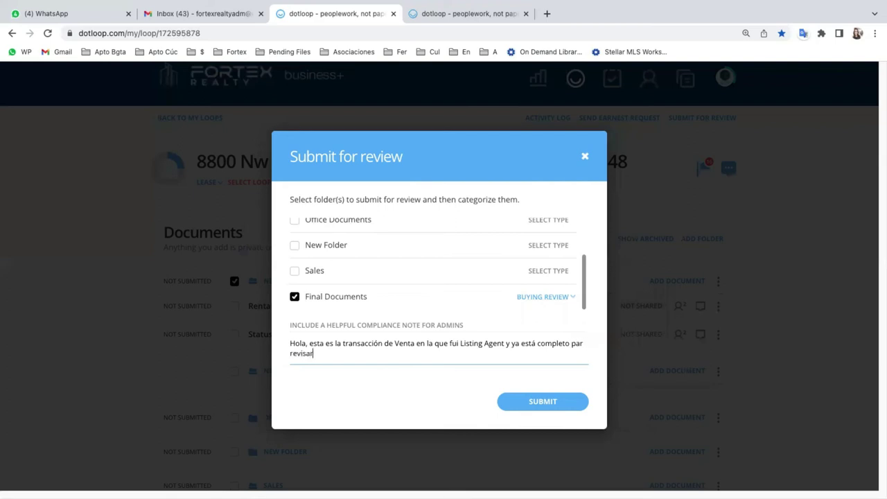
Step: Finish checking the compliance note and submit the selected New Folder and Final Documents folders for review
key(Left)
key(Left)
key(Left)
key(Left)
key(Left)
key(Left)
key(Left)
drag(319, 355, 281, 349)
click(323, 352)
click(545, 403)
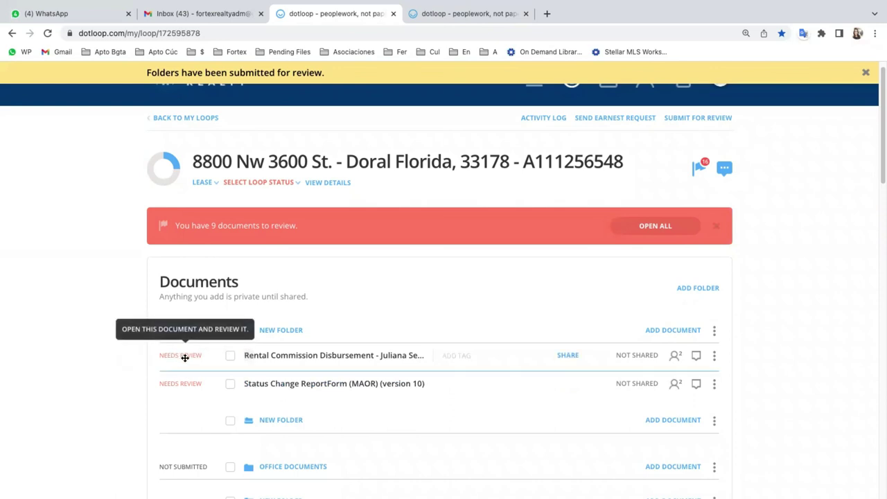
Step: Check the review status of the submitted folder and its documents in the loop
scroll(251, 346, down, 1)
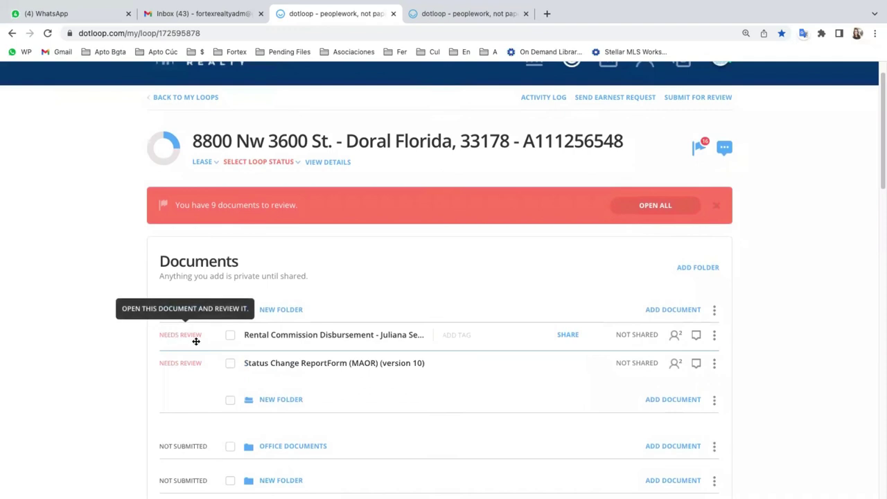
scroll(354, 372, up, 2)
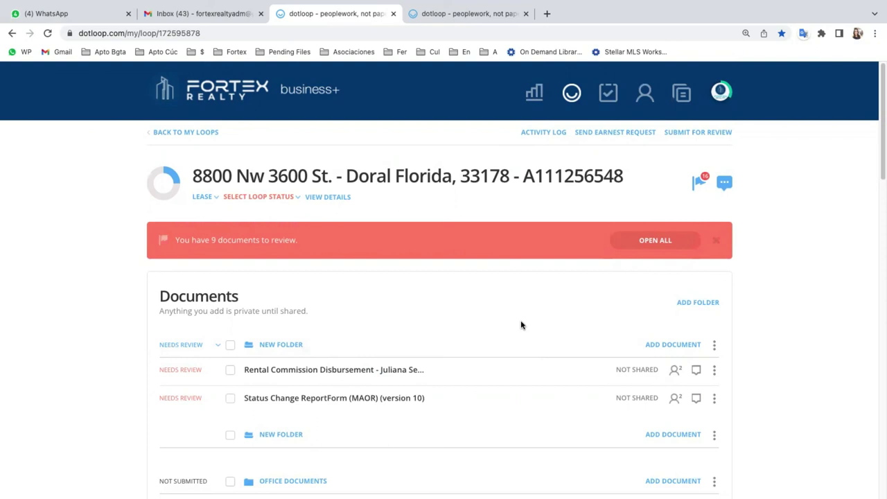
mouse_move(518, 33)
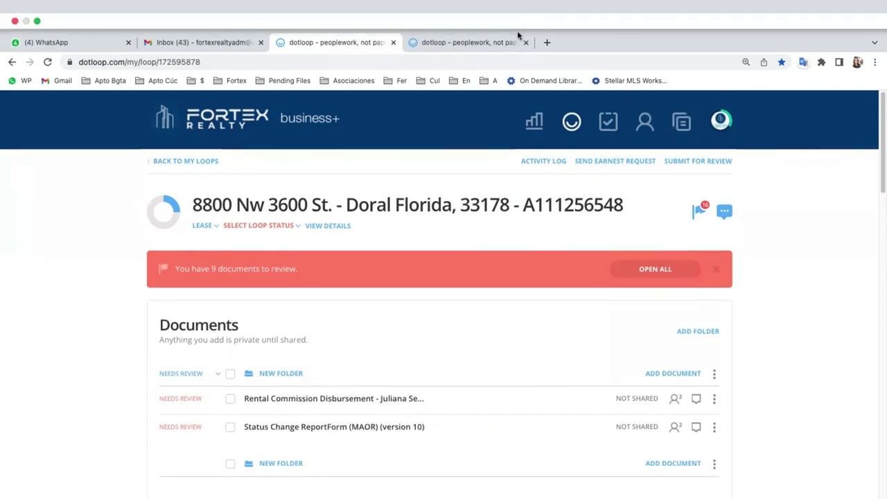